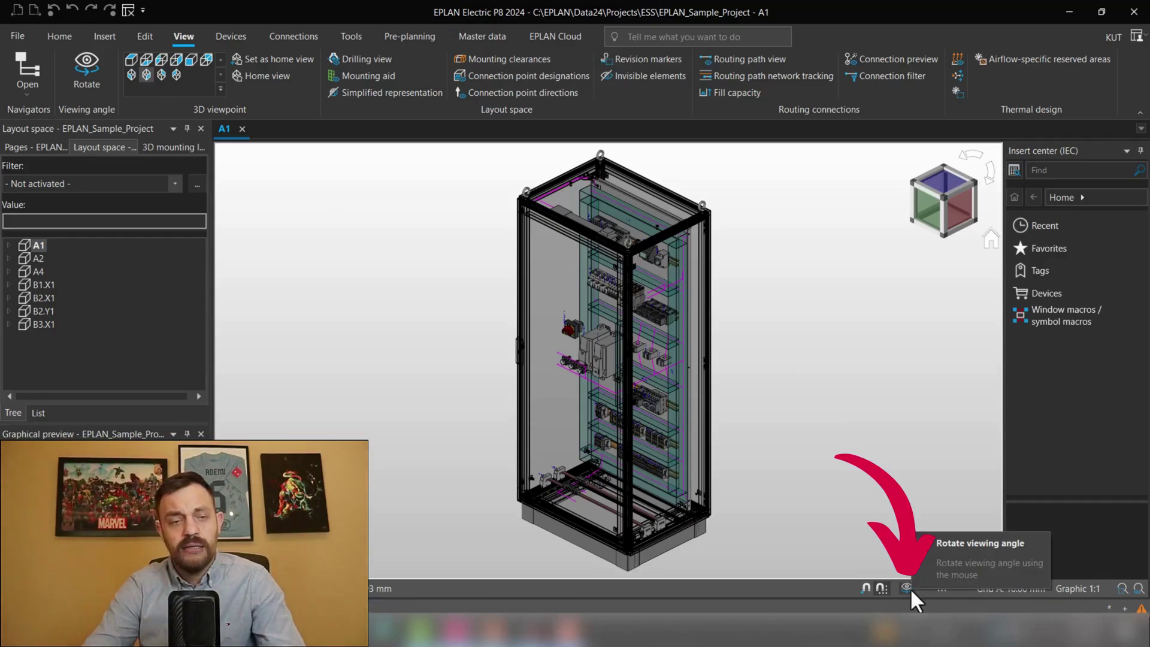
Orbit the 3D cabinet freely with the Rotate view tool to see it from another angle.
{"action": "left_click", "coordinate": [87, 69]}
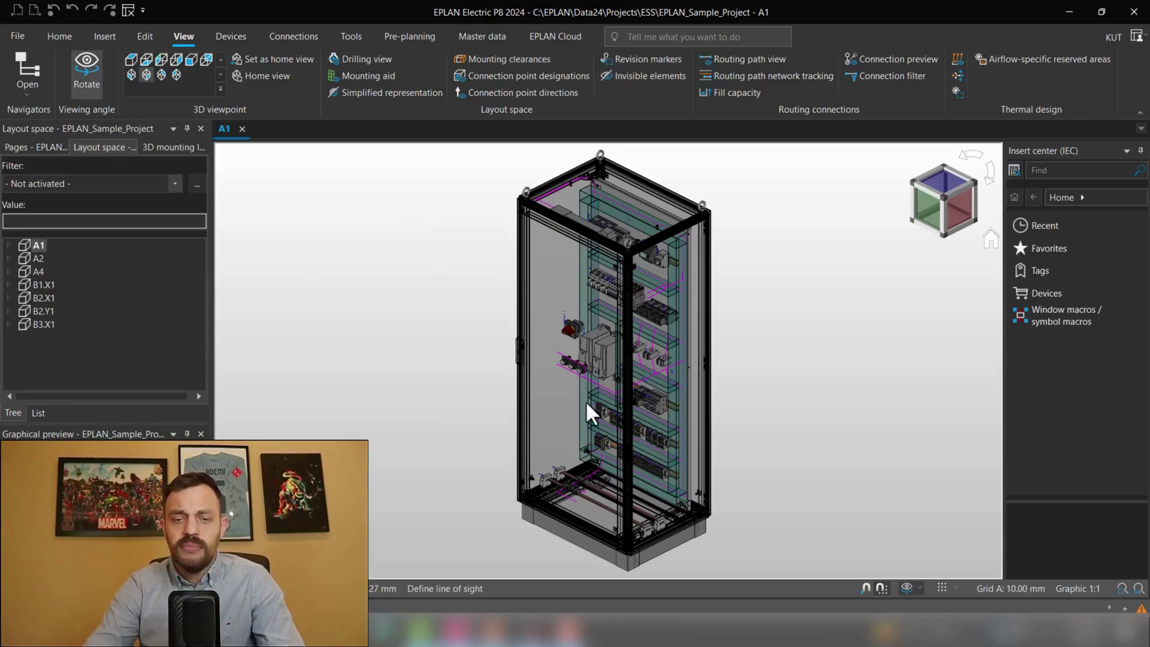
{"action": "mouse_move", "coordinate": [586, 404]}
{"action": "left_mouse_down"}
{"action": "mouse_move", "coordinate": [774, 388]}
{"action": "mouse_move", "coordinate": [530, 373]}
{"action": "mouse_move", "coordinate": [662, 342]}
{"action": "left_mouse_up"}
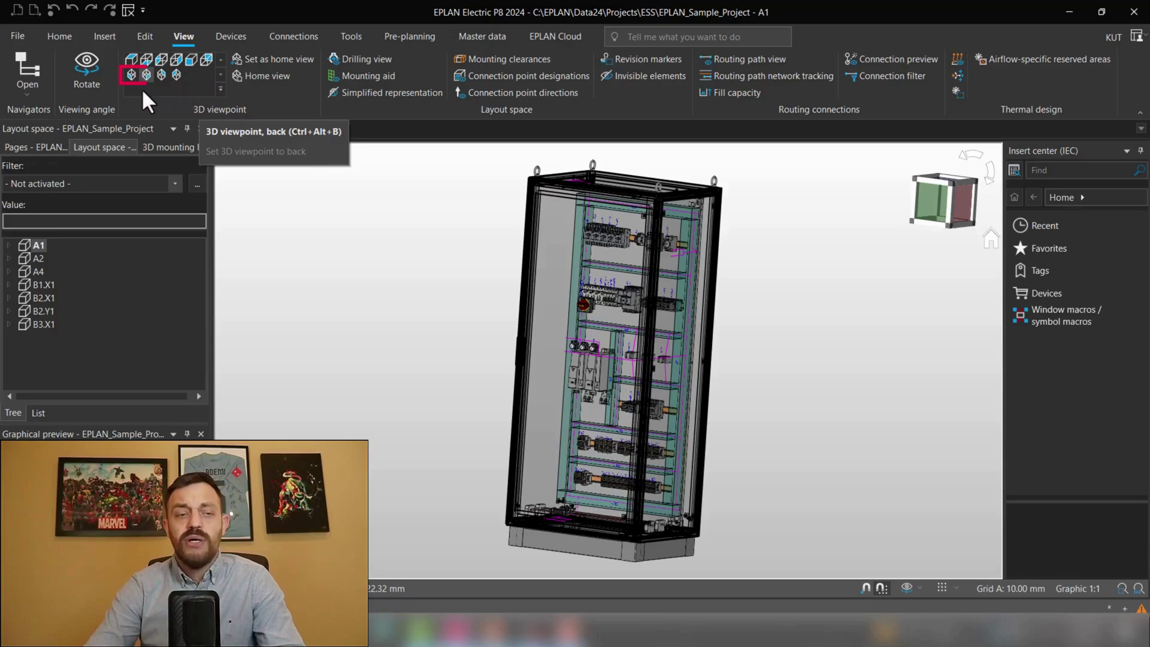
Show the cabinet from the front, then the right side, then back in isometric.
{"action": "left_click", "coordinate": [188, 59]}
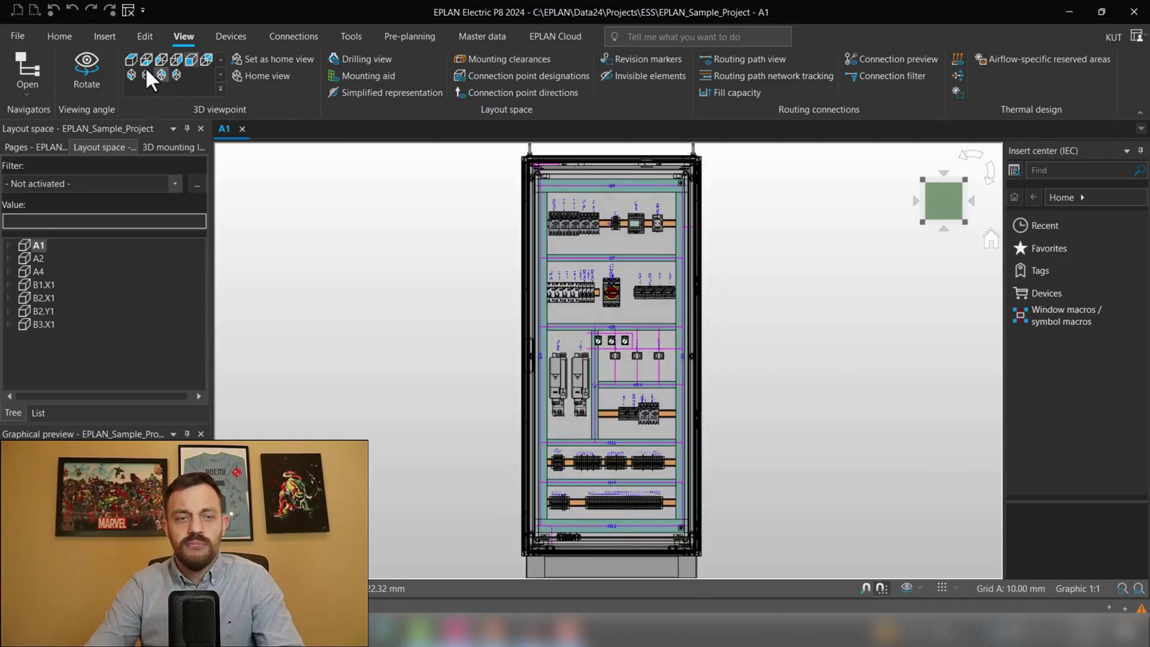
{"action": "left_click", "coordinate": [171, 58]}
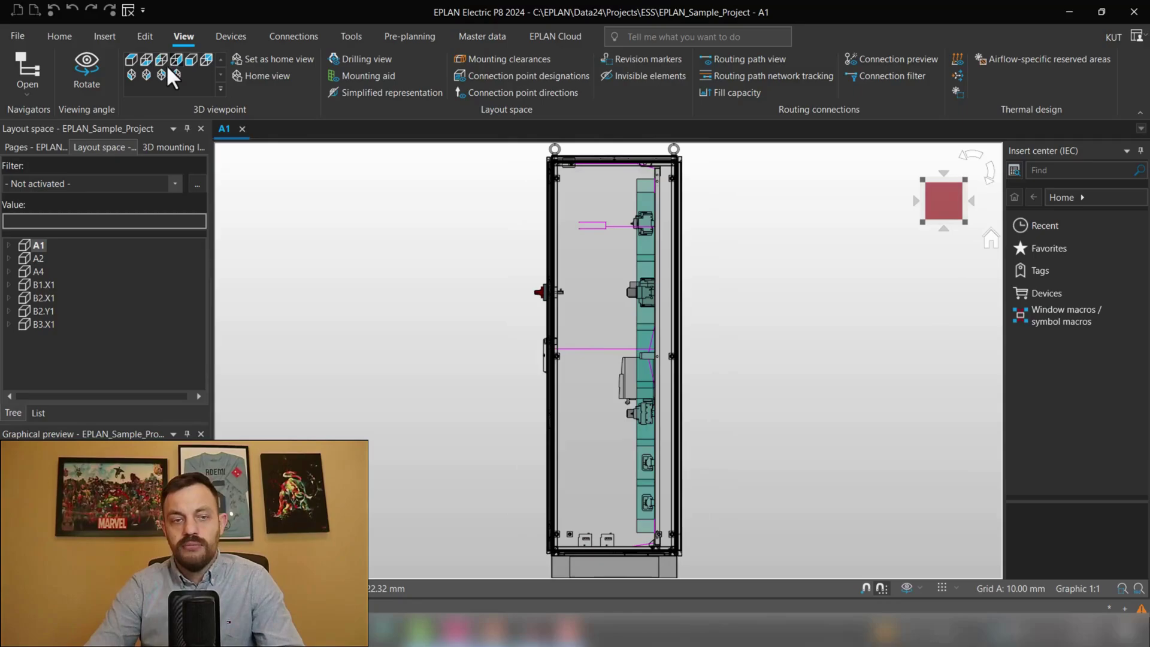
{"action": "left_click", "coordinate": [147, 74]}
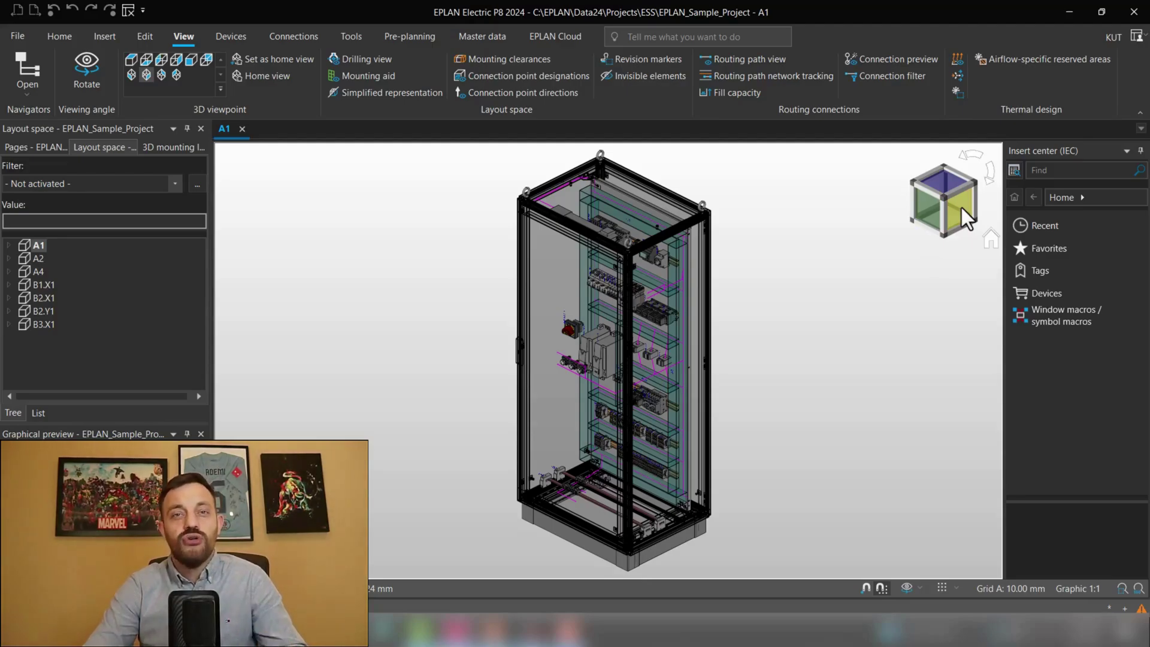
Use the navigation cube to view the cabinet flat from the side and front.
{"action": "left_click", "coordinate": [961, 208]}
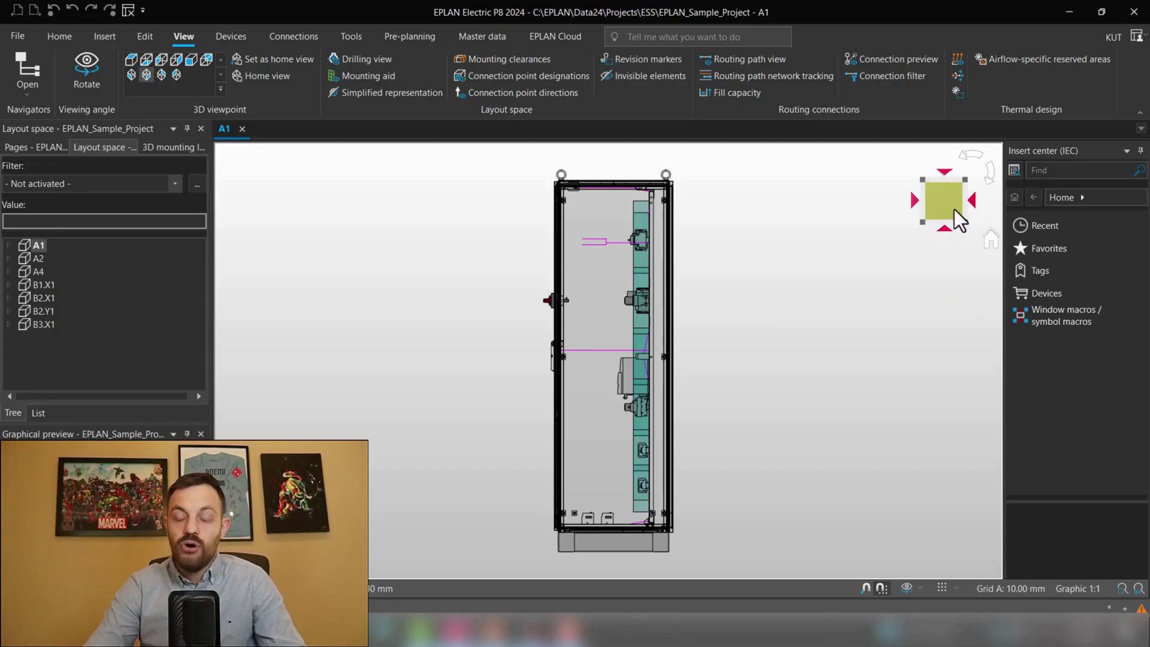
{"action": "left_click", "coordinate": [922, 200]}
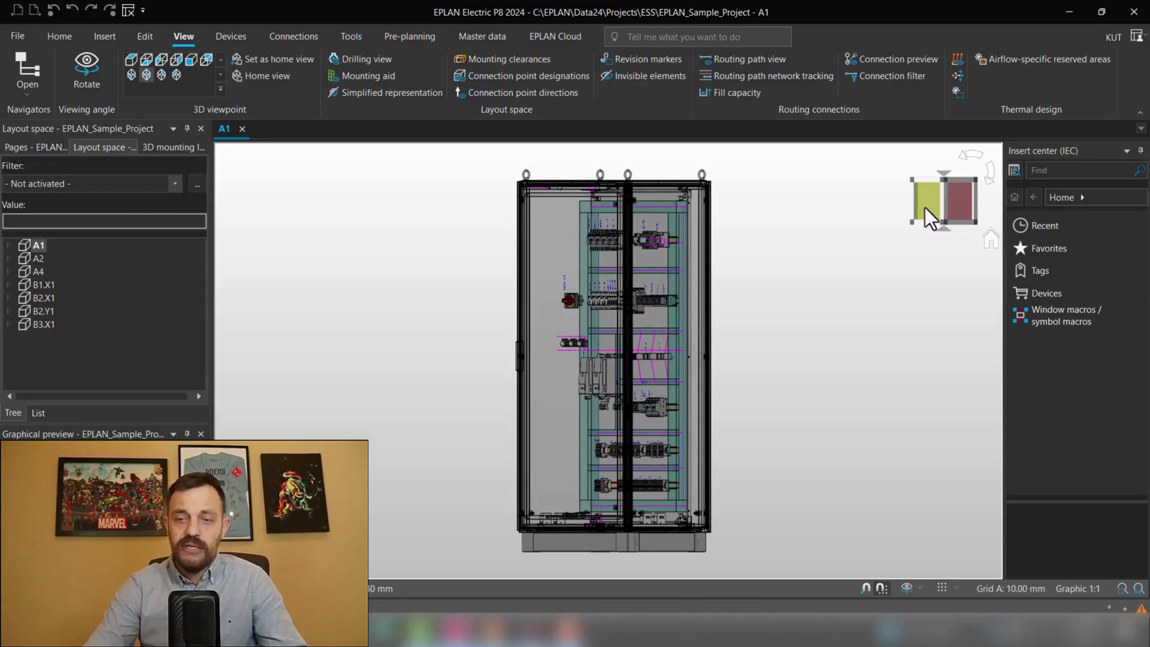
{"action": "left_click", "coordinate": [924, 207]}
{"action": "left_click", "coordinate": [921, 199]}
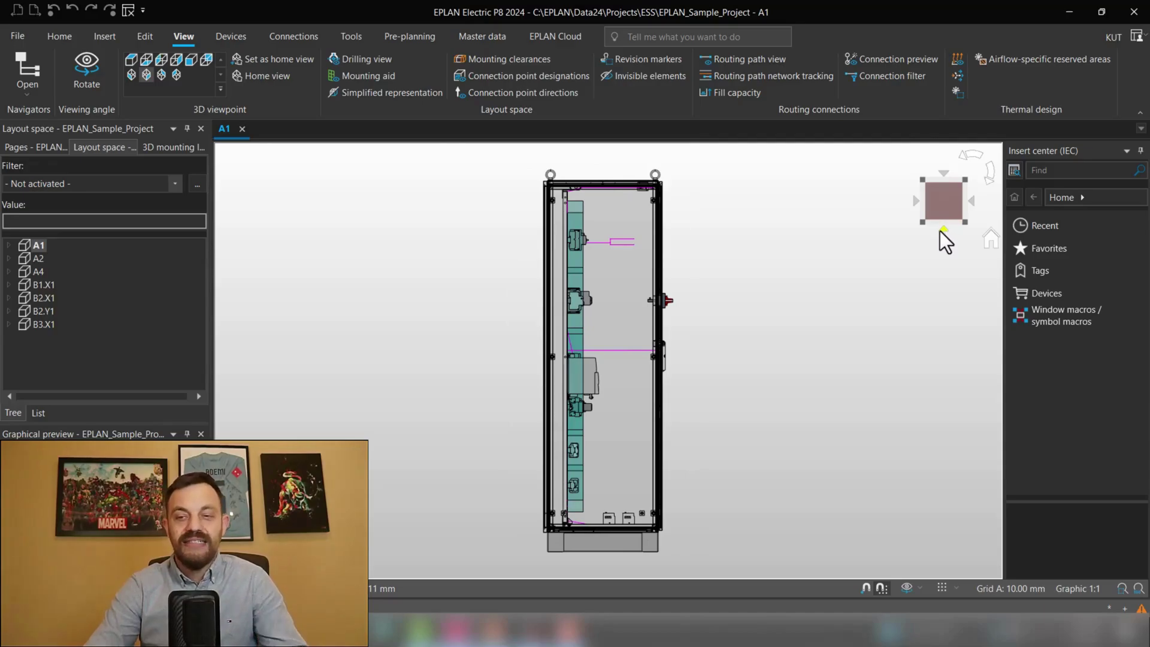
Toggle the top view twice, face the front, then go isometric from a corner.
{"action": "left_click", "coordinate": [942, 176]}
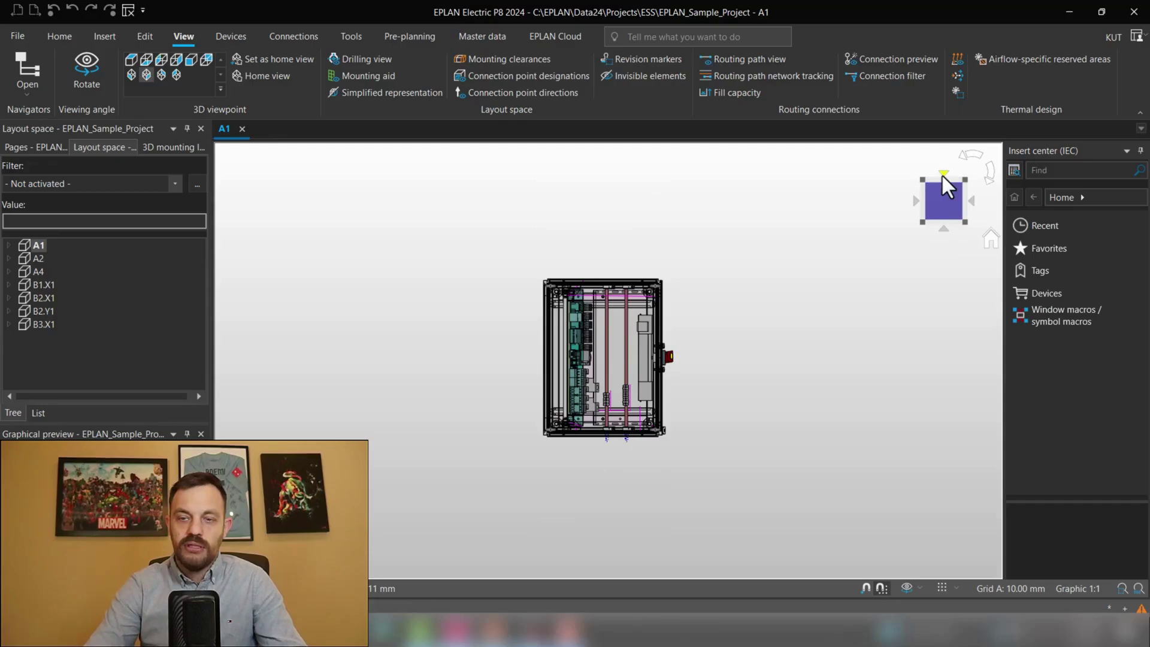
{"action": "left_click", "coordinate": [942, 173]}
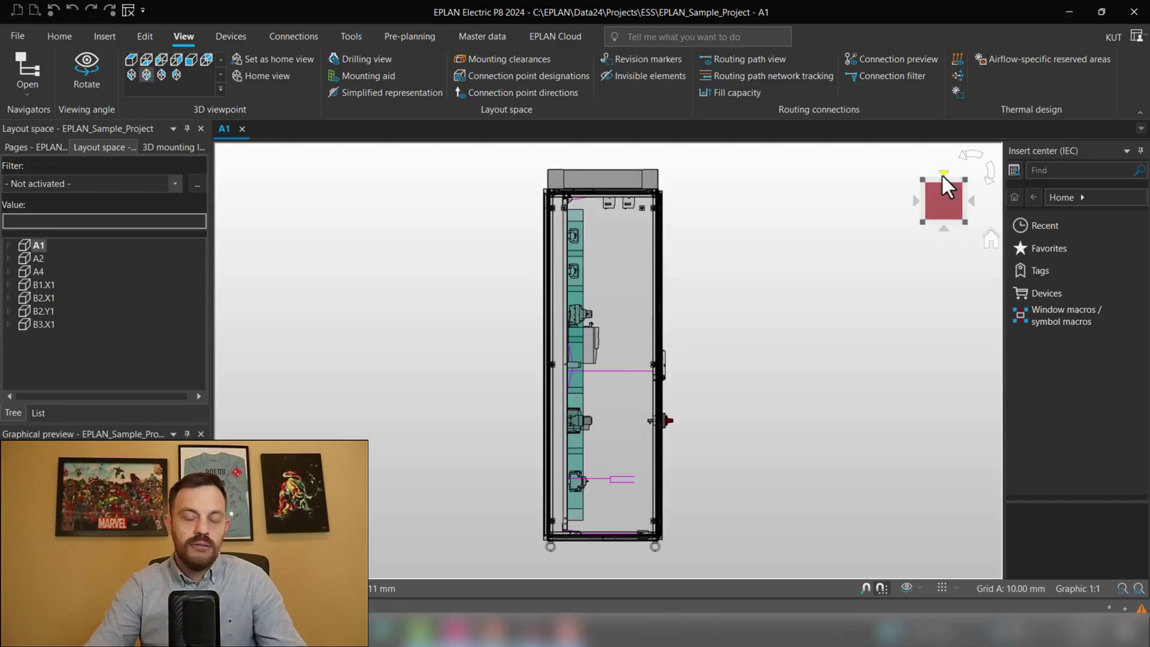
{"action": "left_click", "coordinate": [941, 174]}
{"action": "left_click", "coordinate": [941, 174]}
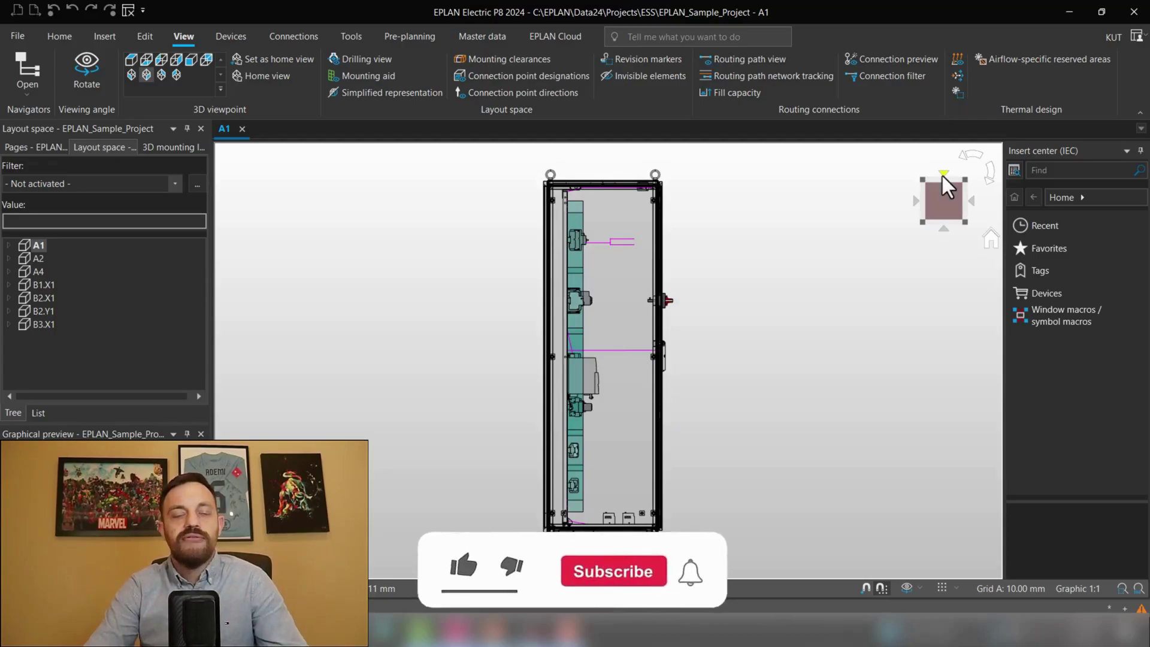
{"action": "left_click", "coordinate": [964, 208]}
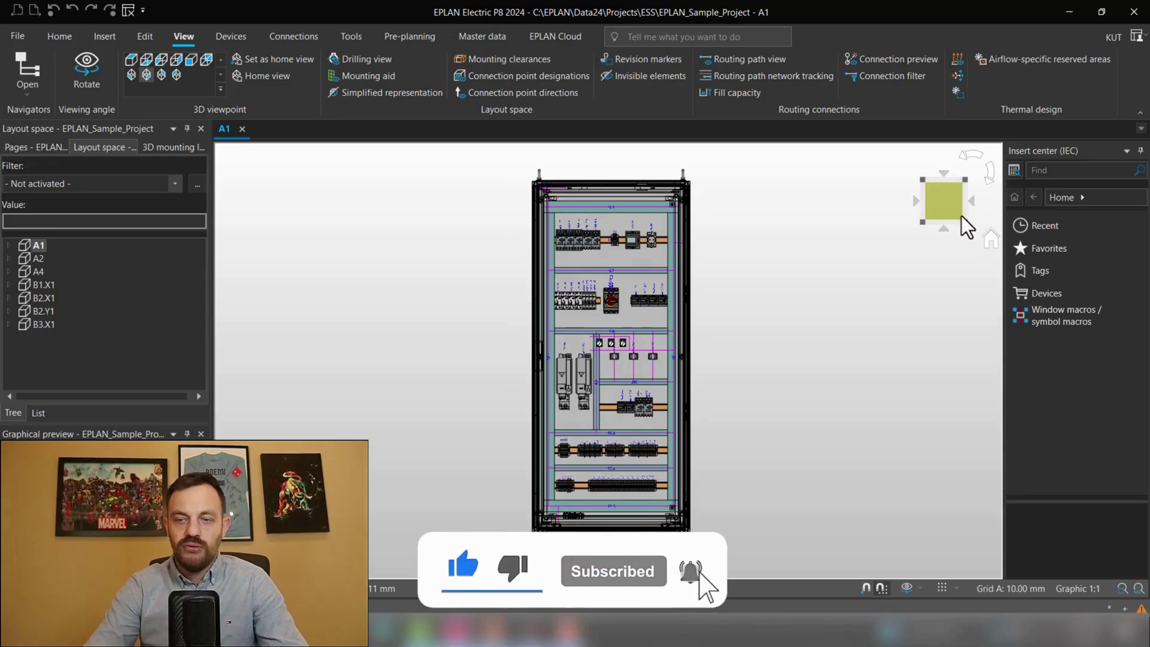
{"action": "left_click", "coordinate": [963, 222]}
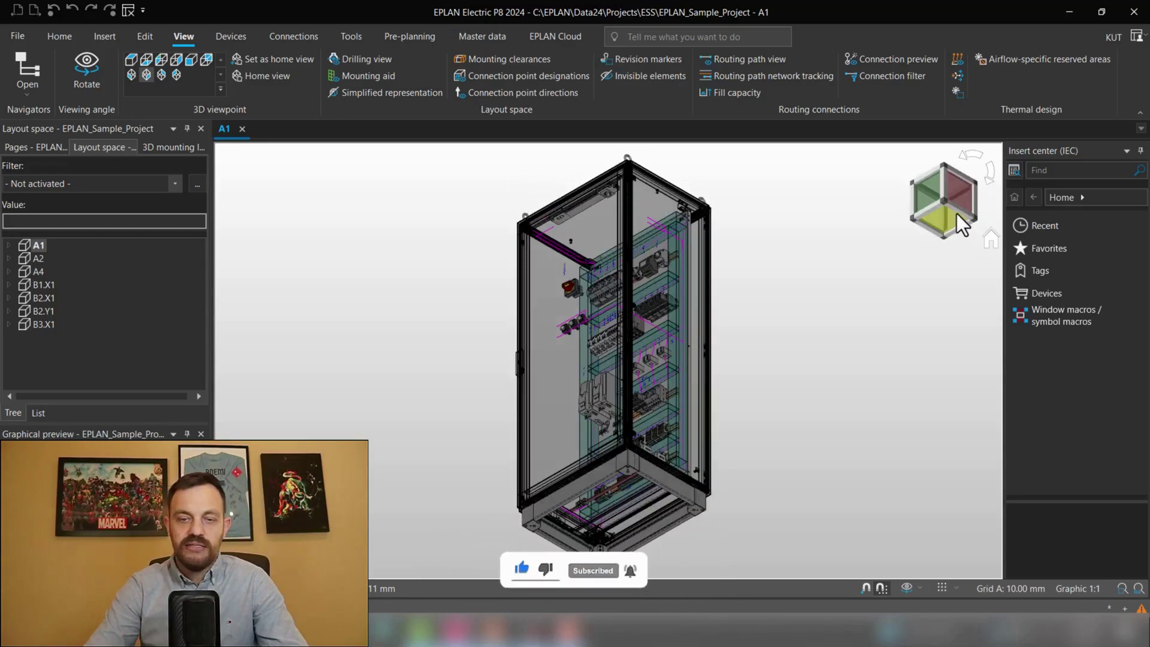
Show the cabinet flat from the side, then straight on from the front face.
{"action": "left_click", "coordinate": [949, 188]}
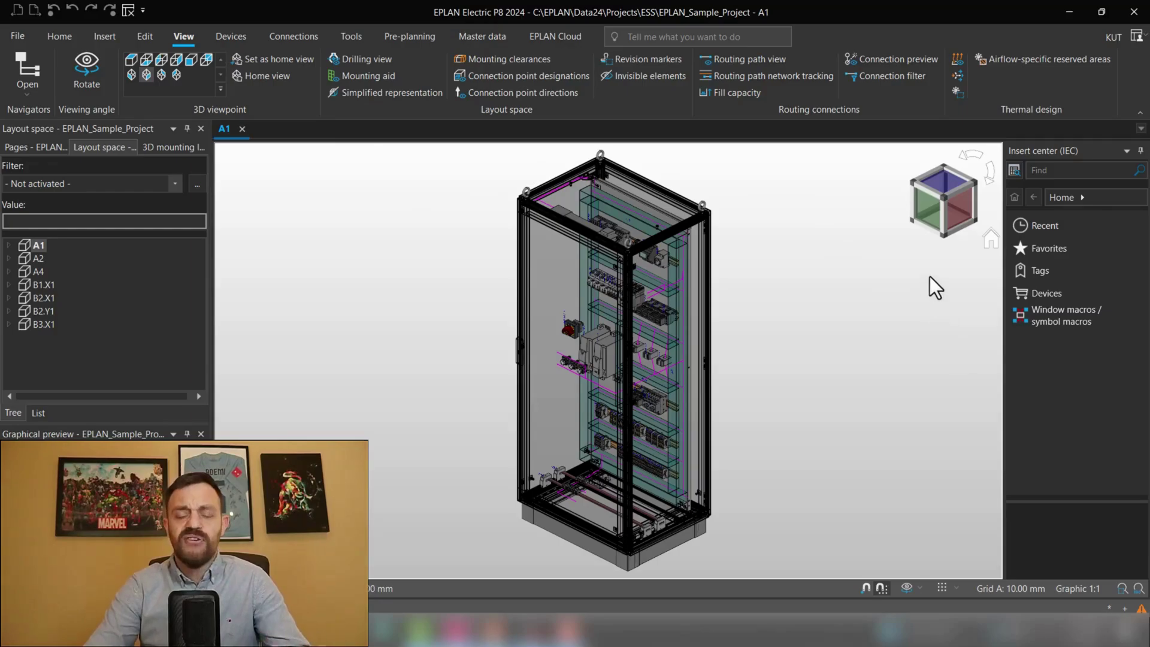
{"action": "left_click", "coordinate": [923, 209]}
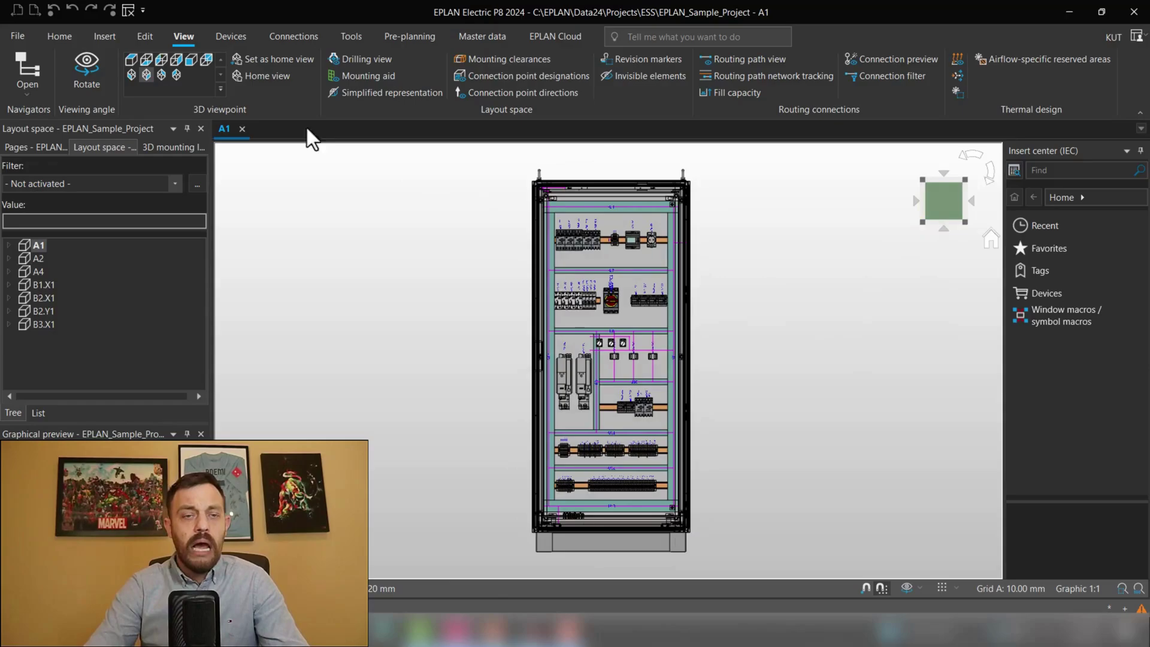
Set the front view as home view, tilt away, then return to it via home.
{"action": "left_click", "coordinate": [283, 76]}
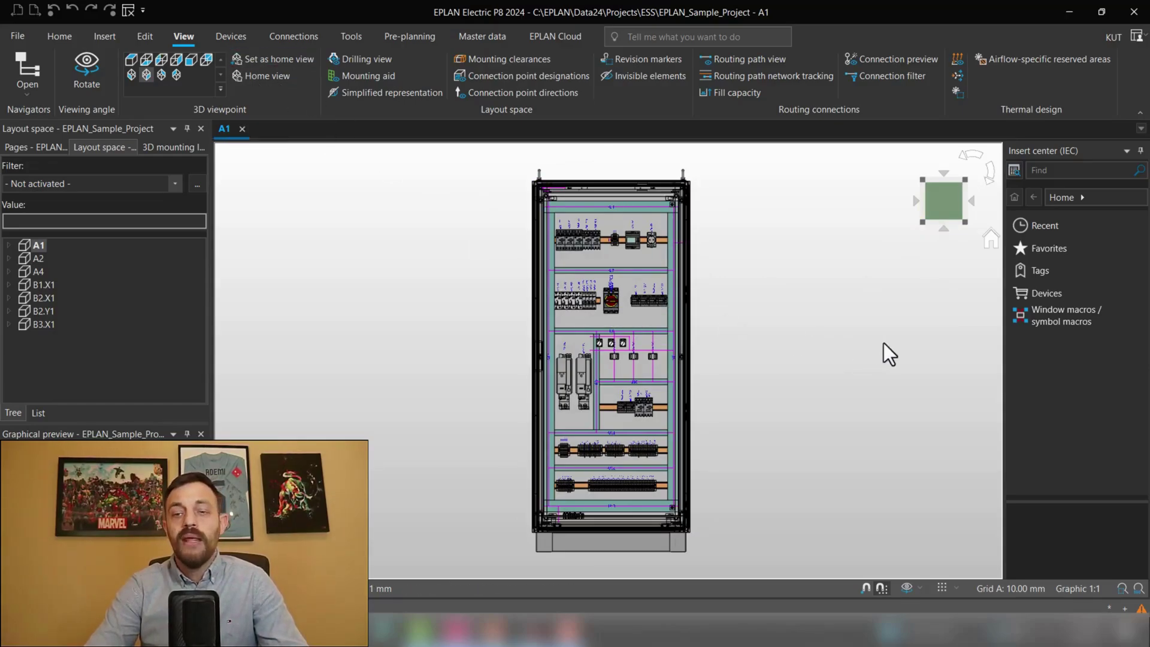
{"action": "left_click", "coordinate": [941, 231]}
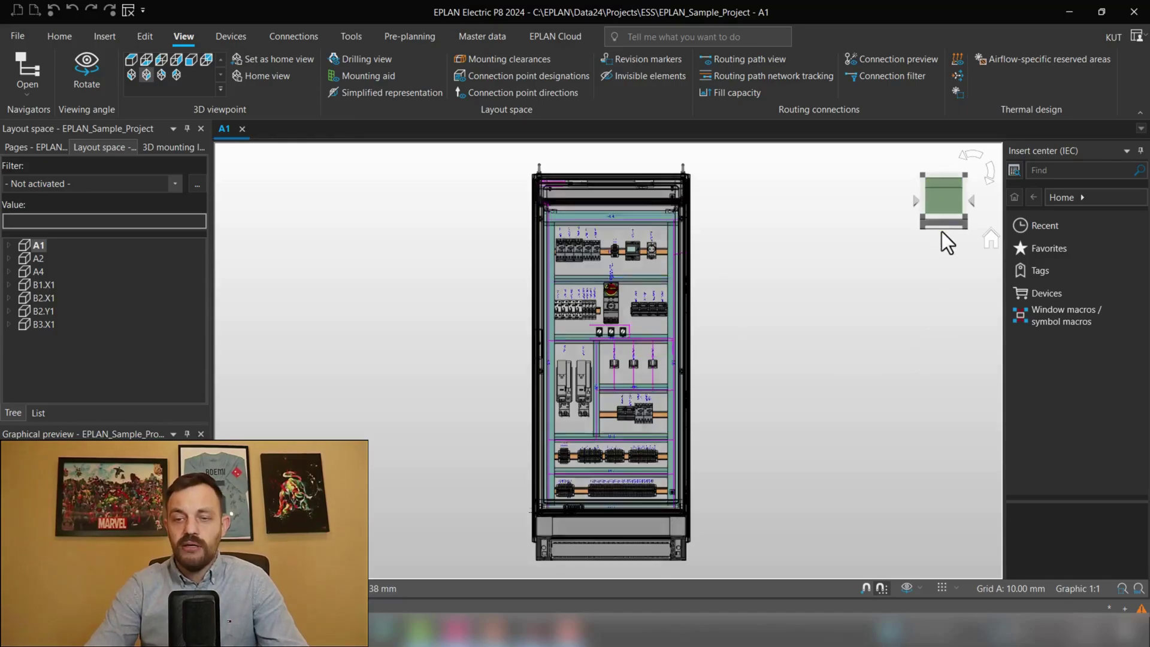
{"action": "left_click", "coordinate": [965, 212]}
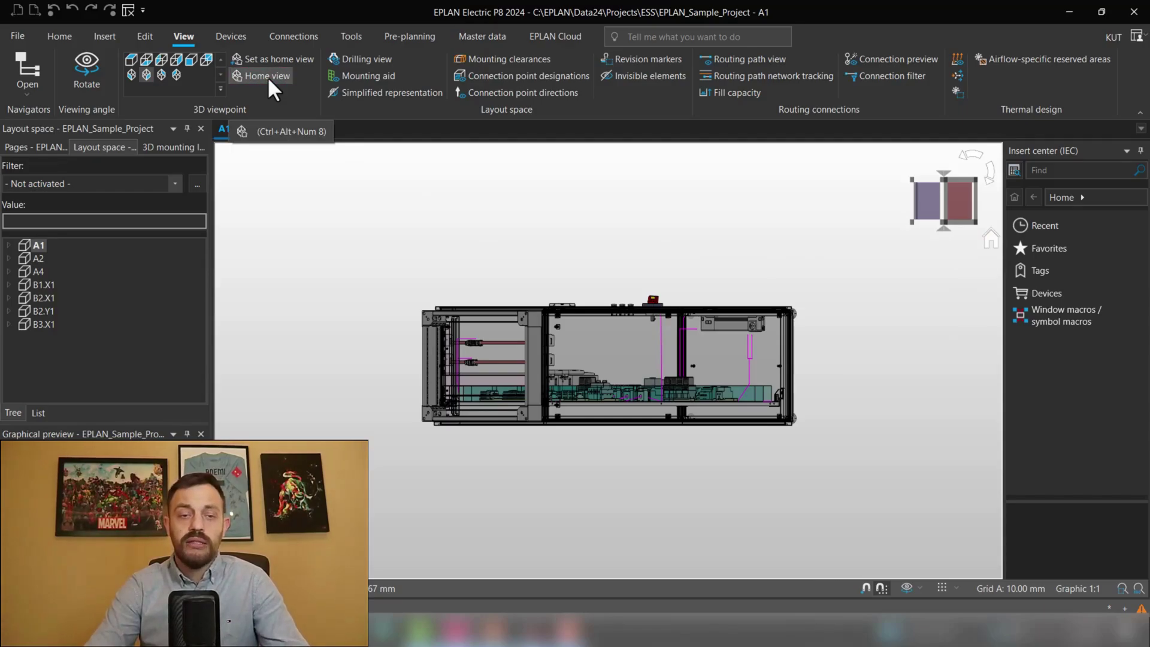
{"action": "left_click", "coordinate": [985, 242]}
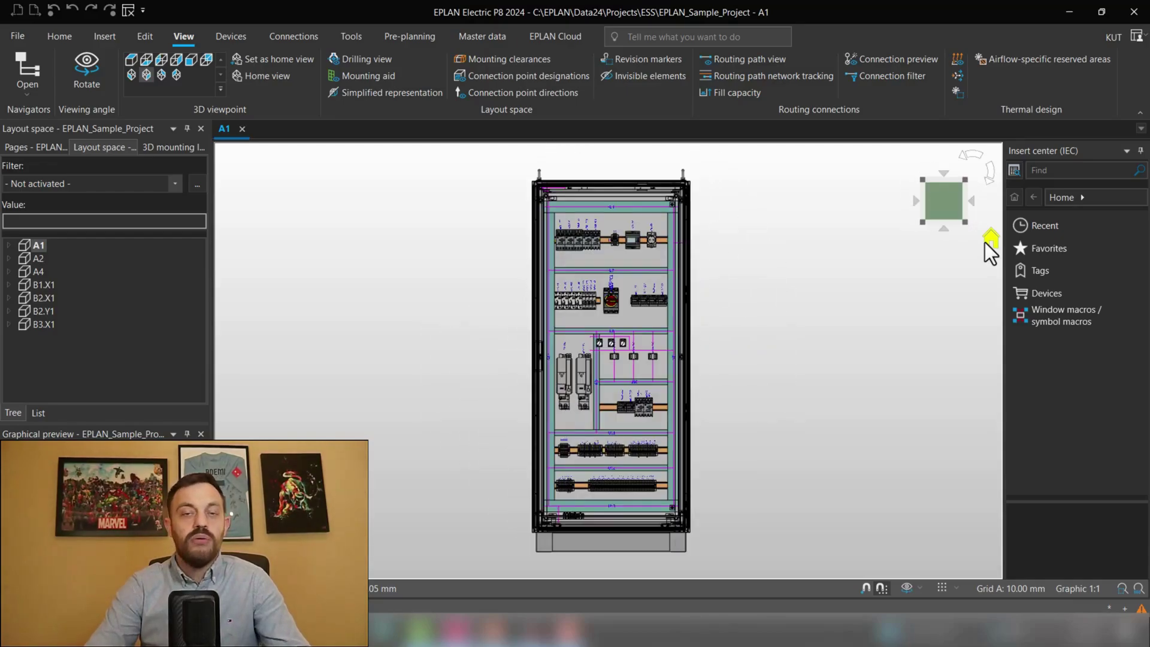